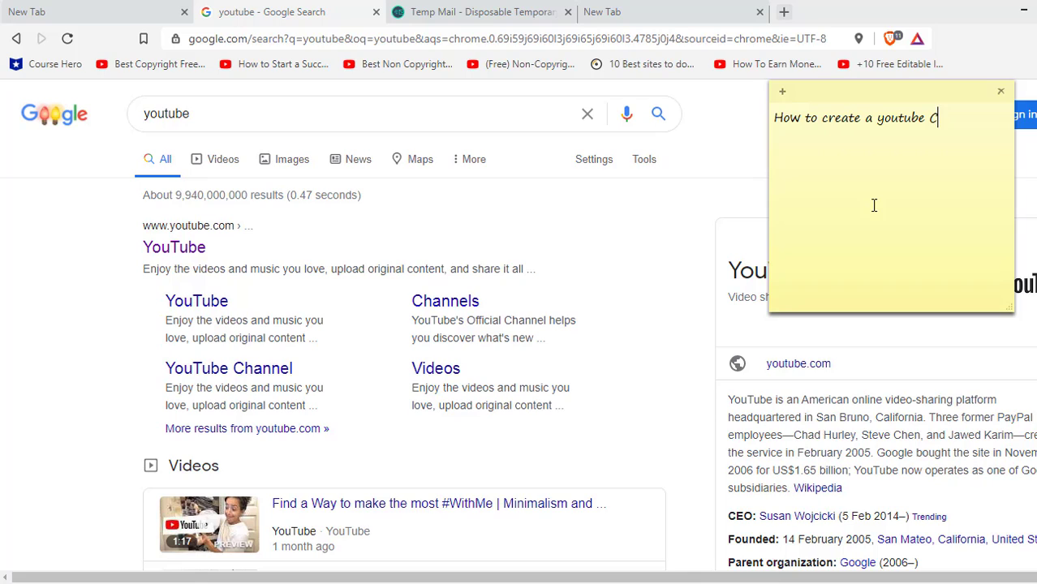
Step: Complete the note title "How to create a youtube Channel?" and add "Must have" with the item "1.a laptop or a phone"
text(hanne)
text(Must have )
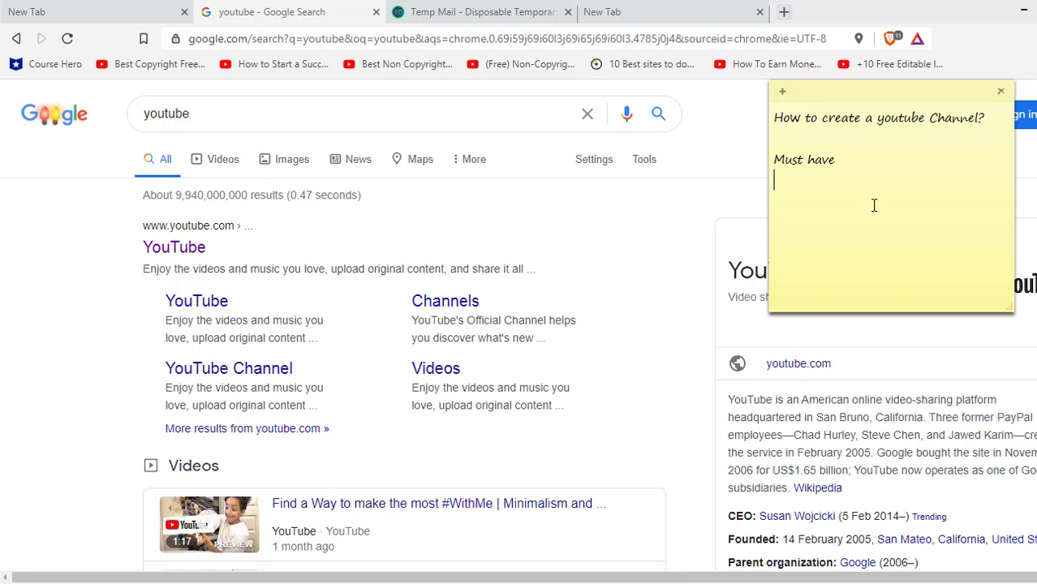
text(.a laptop or a ph)
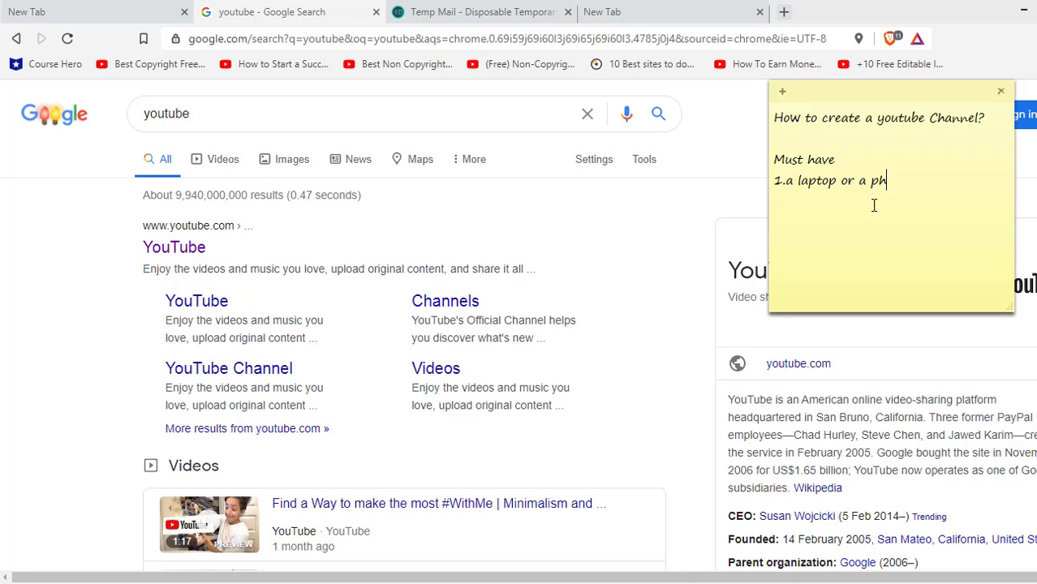
text(one)
Step: Add the item "2. Access to internet" and the closing line "lets start" to the sticky note
key(Return)
text(2.)
text(Access )
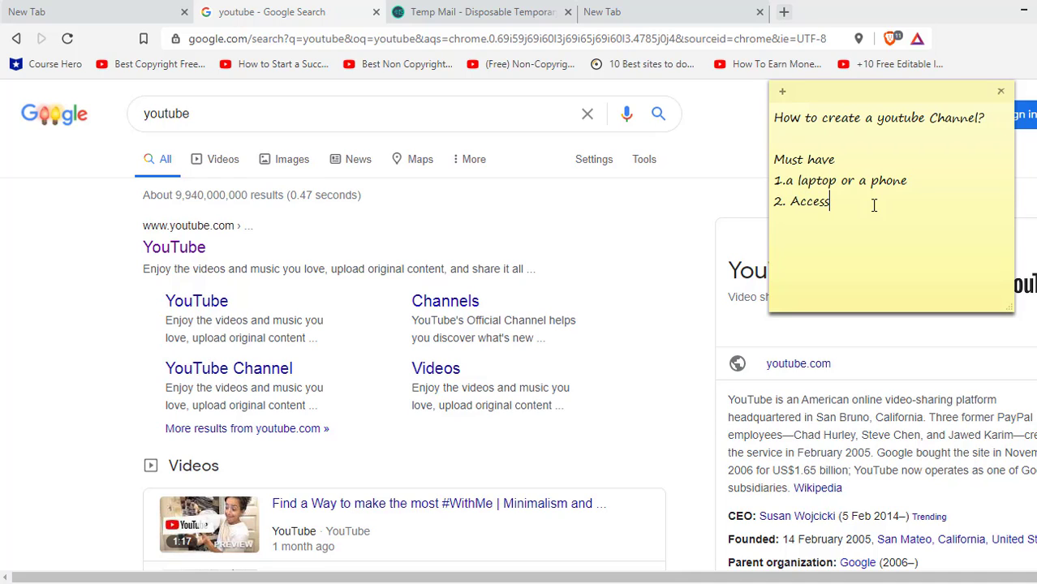
text(to intern)
key(Return)
text(lets start)
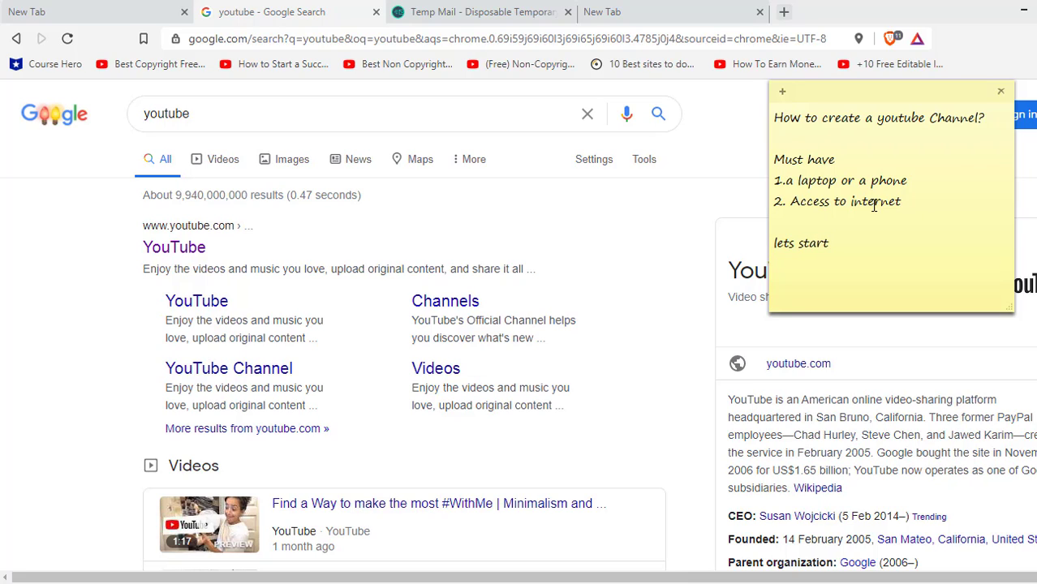
click(745, 230)
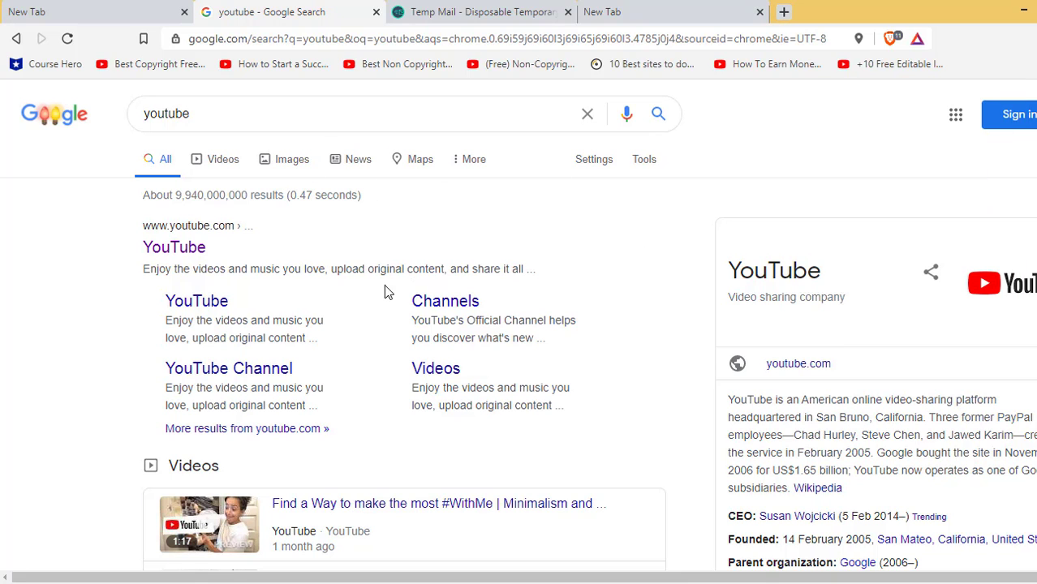
scroll(344, 268, down, 1)
scroll(438, 357, up, 1)
Step: Replace the whole sticky note text with "Search Youtube website like have done"
key(alt+Tab)
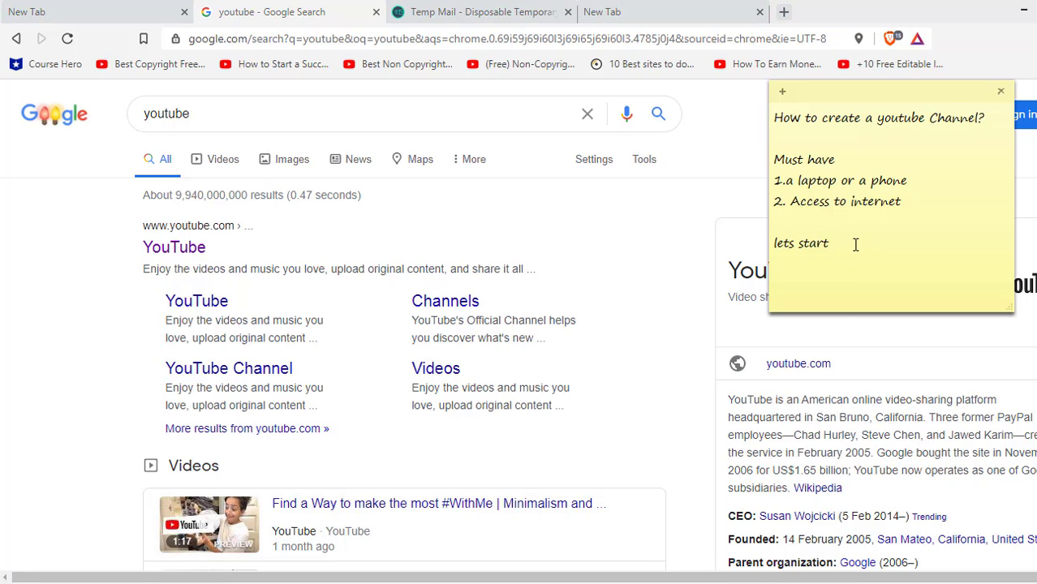
drag(852, 248, 777, 124)
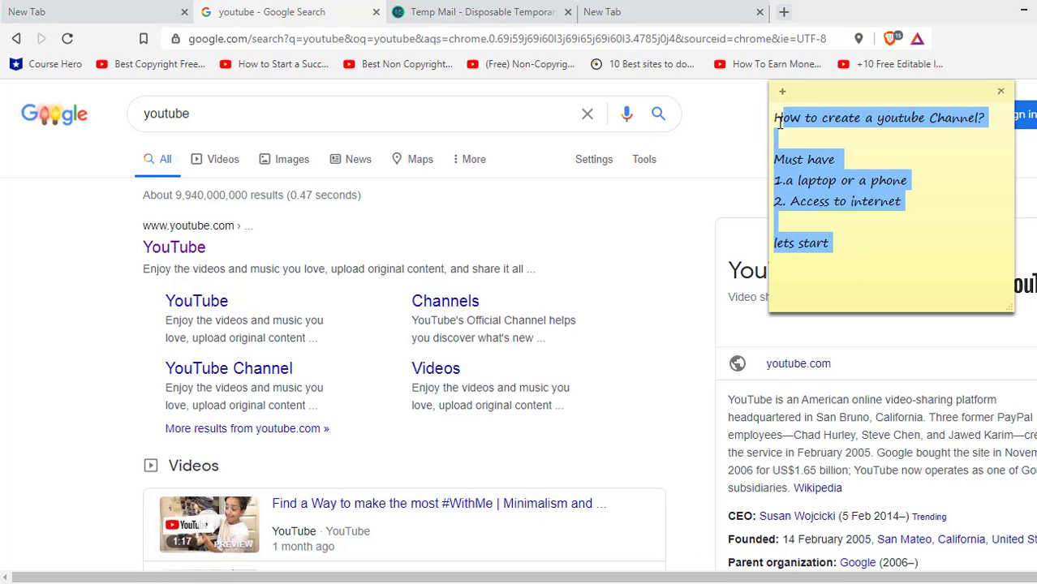
key(BackSpace)
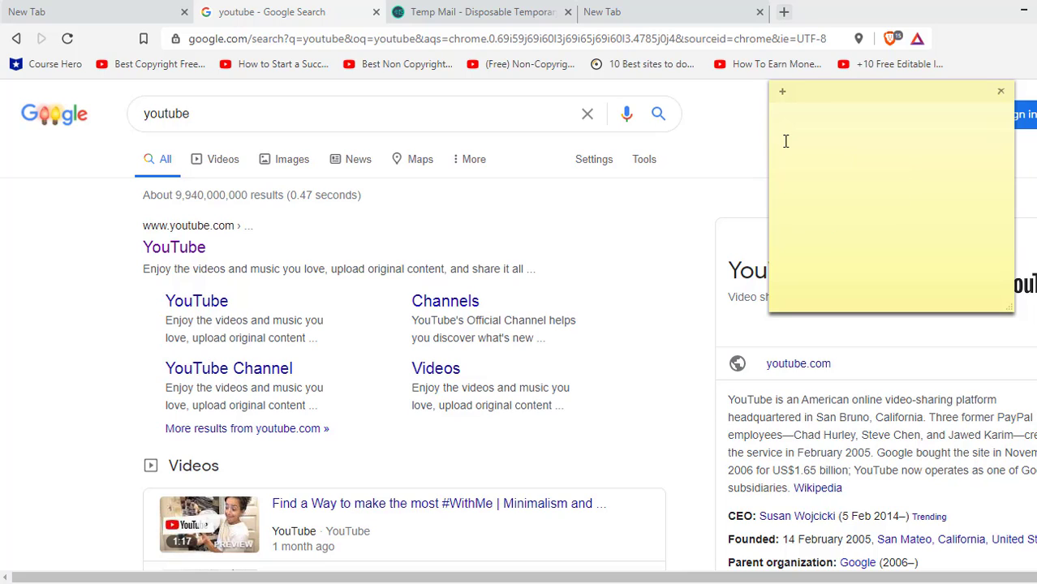
text(Search Youtube websit)
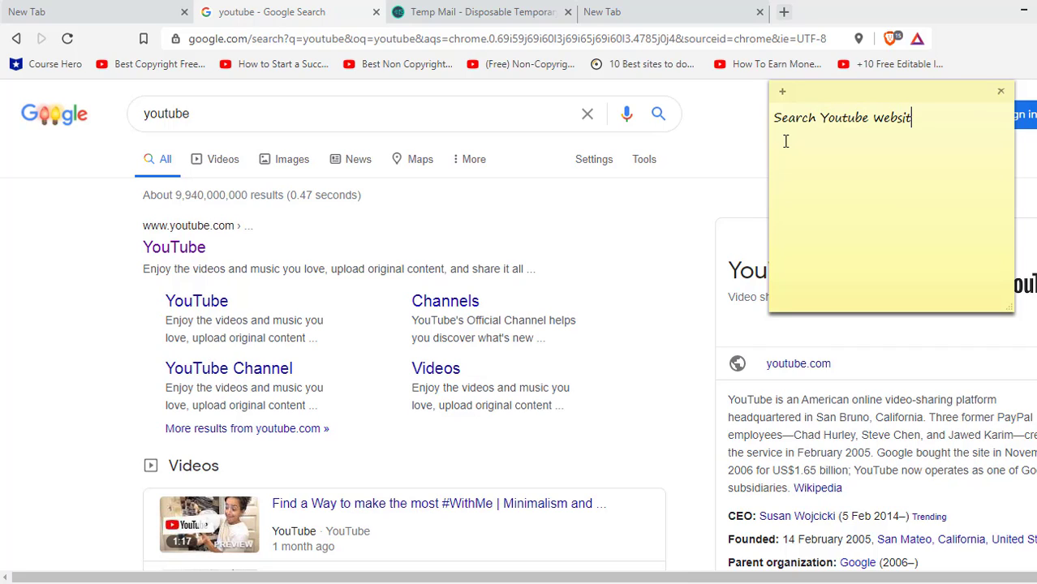
text(e like have done)
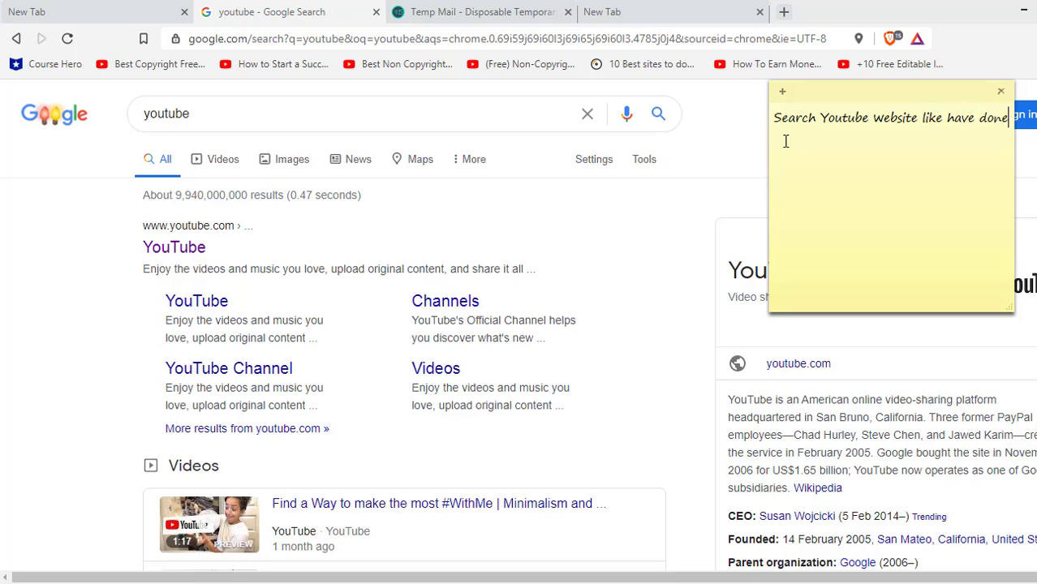
Step: Open the YouTube website from the main search result and go to its sign-in page
click(117, 261)
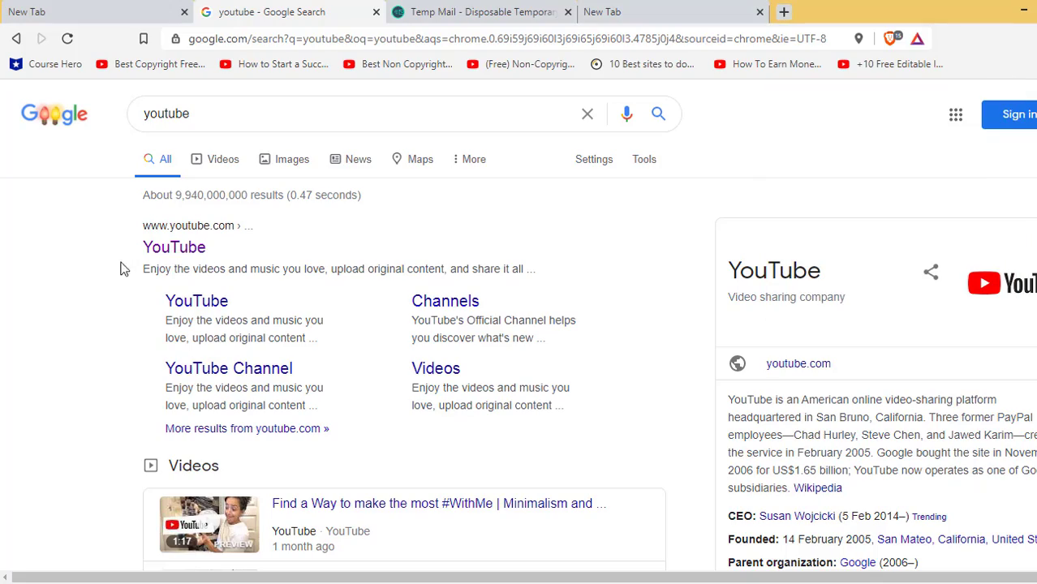
click(171, 257)
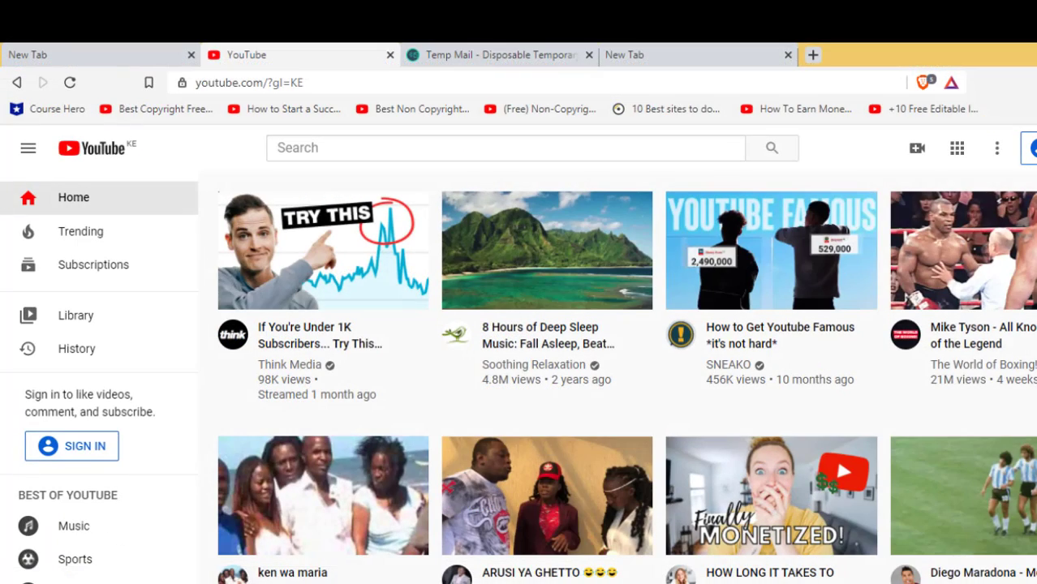
click(1028, 150)
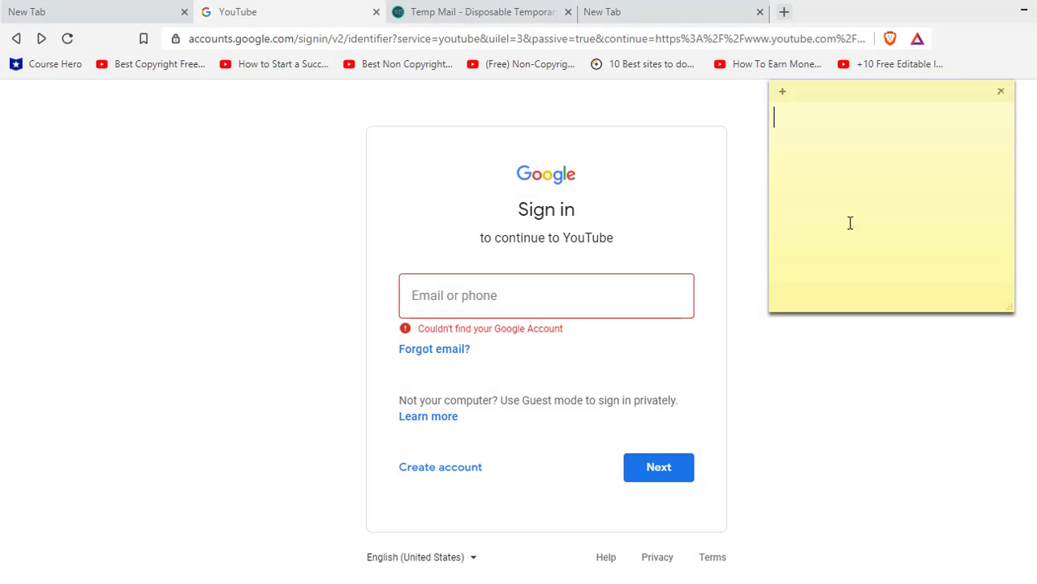
Step: Write "Please create an account for Yourself" in the empty sticky note
text(Please)
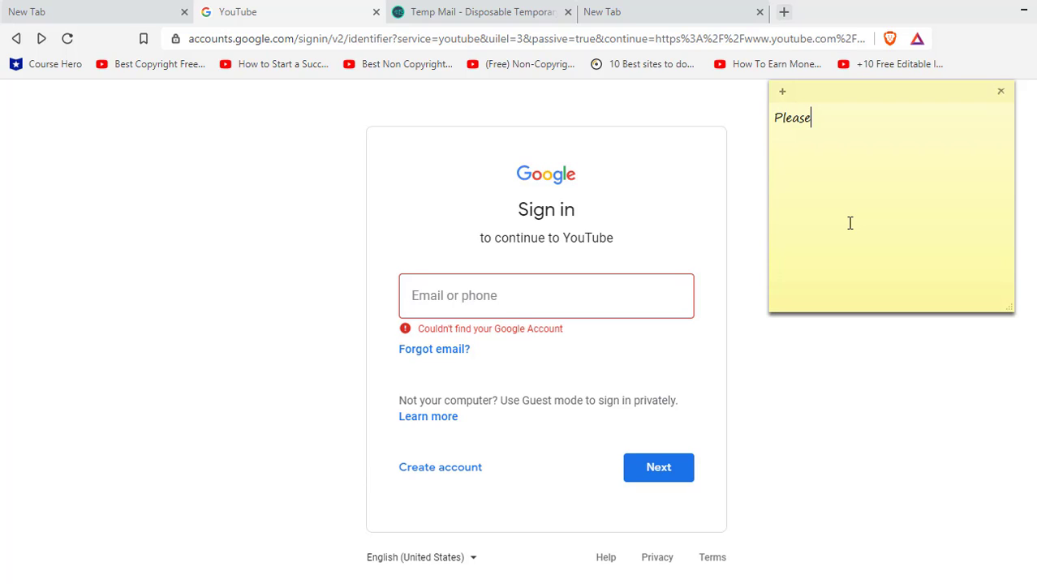
text( create a n account )
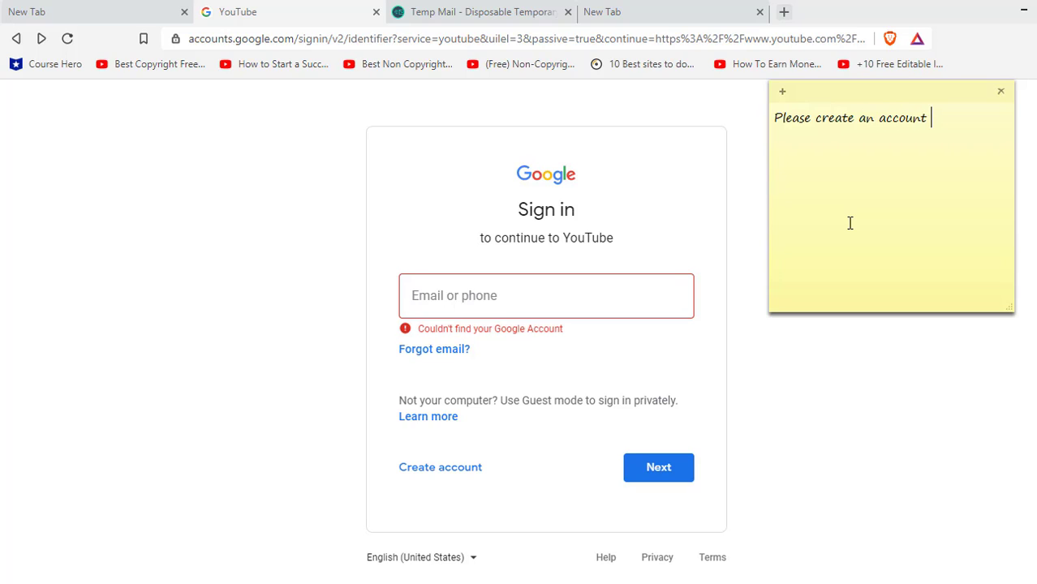
text(for Yourself)
Step: Start creating a new Google account for personal use from the sign-in page
click(215, 366)
click(445, 476)
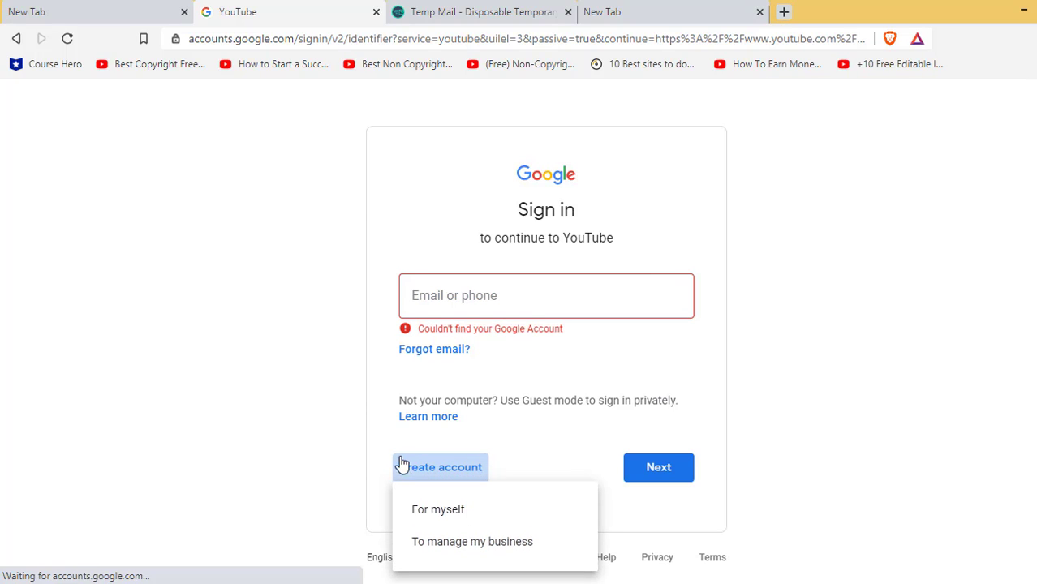
click(430, 515)
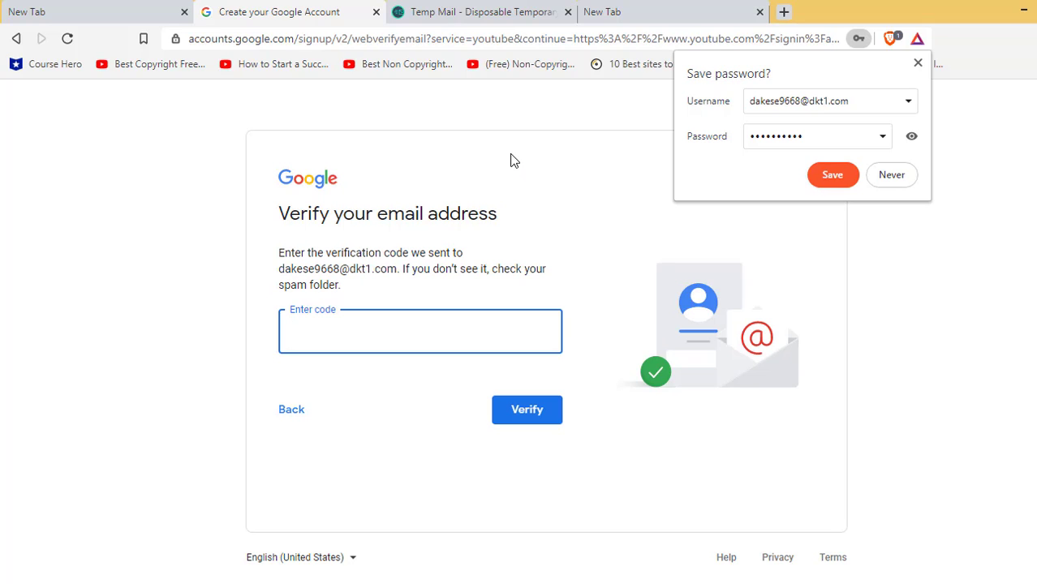
Step: Dismiss the browser's save-password prompt and clear the strong-password reminder from the sticky note
click(801, 174)
click(918, 64)
click(681, 582)
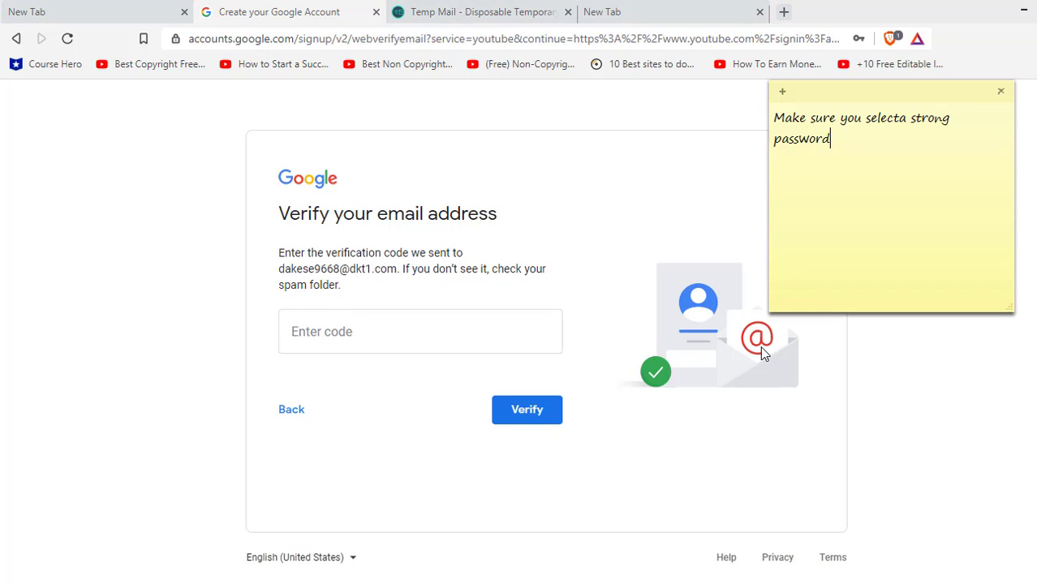
drag(789, 140, 768, 113)
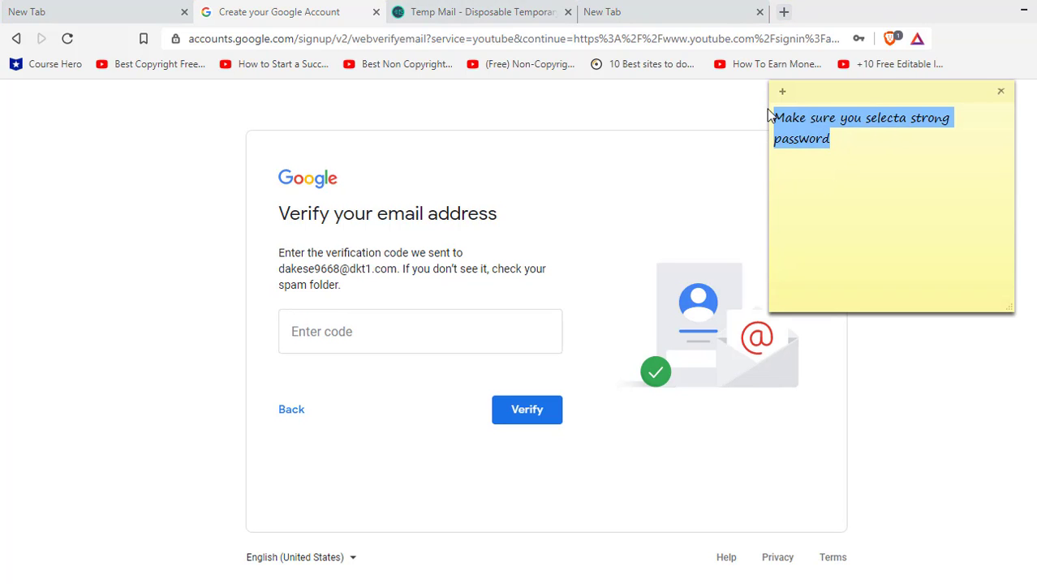
key(BackSpace)
text(A)
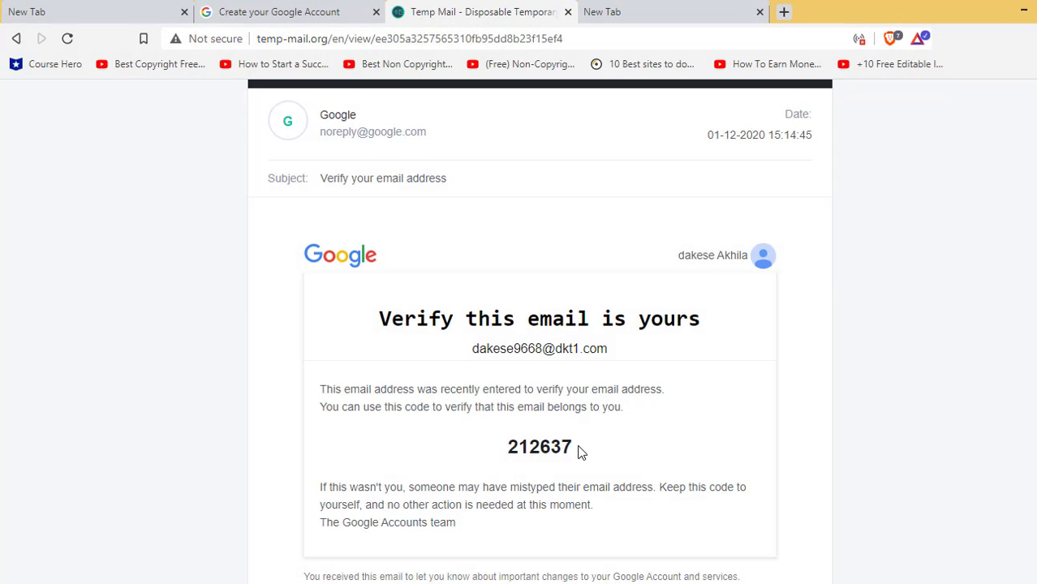
Step: Copy the verification code from the Google message in Temp Mail into the account sign-up's code field and submit it
drag(579, 453, 509, 451)
key(ctrl+c)
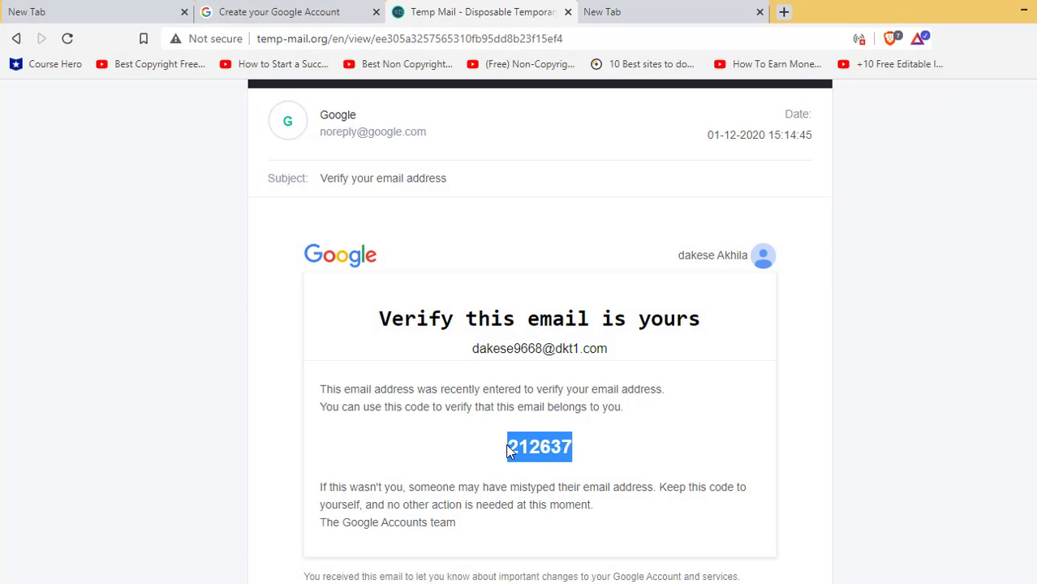
click(301, 11)
click(361, 331)
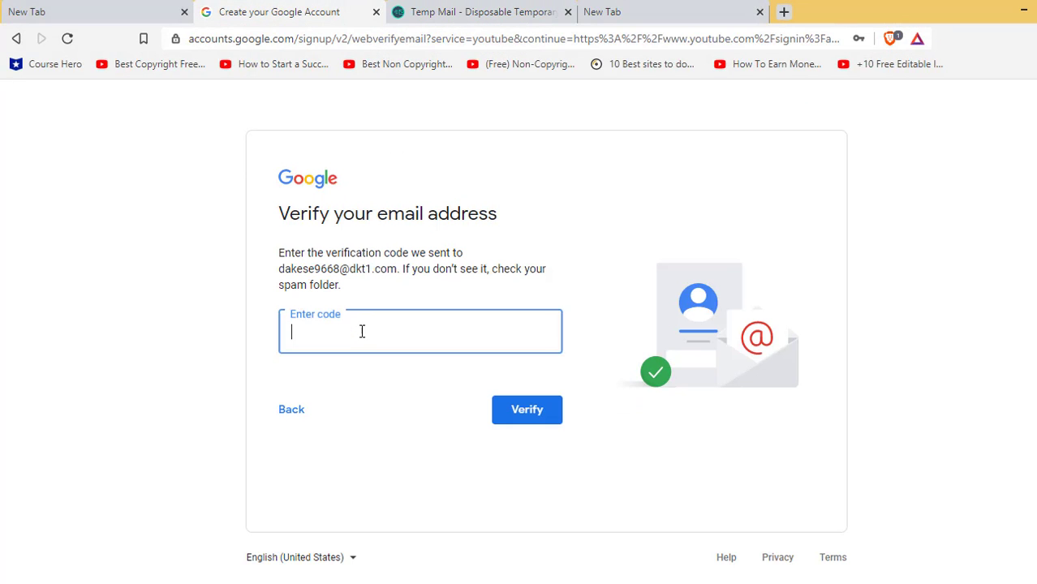
key(ctrl+v)
click(526, 412)
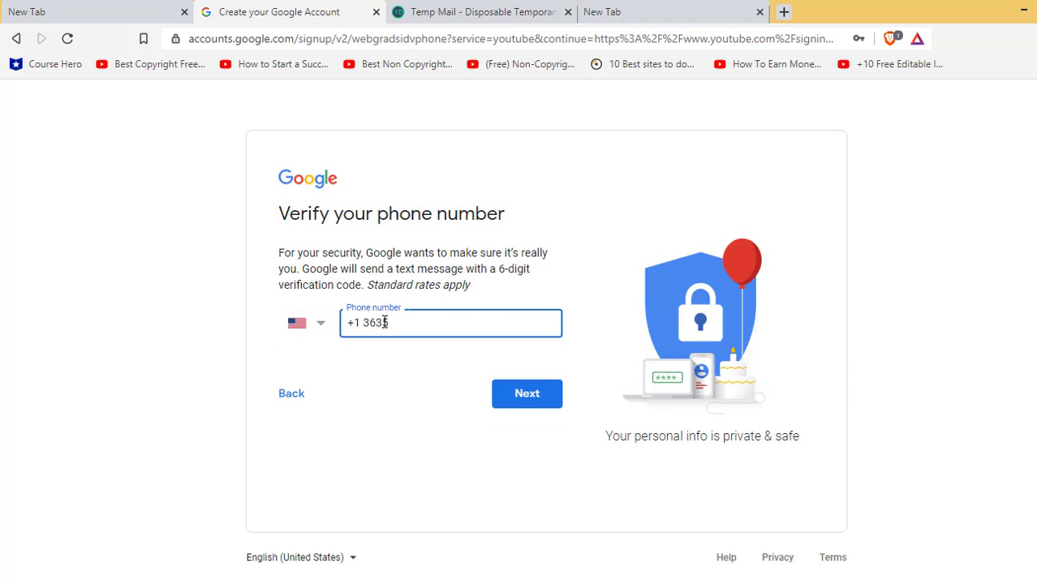
Step: Enter a phone number with the US country code on the phone verification page
click(384, 322)
text(+1 36385)
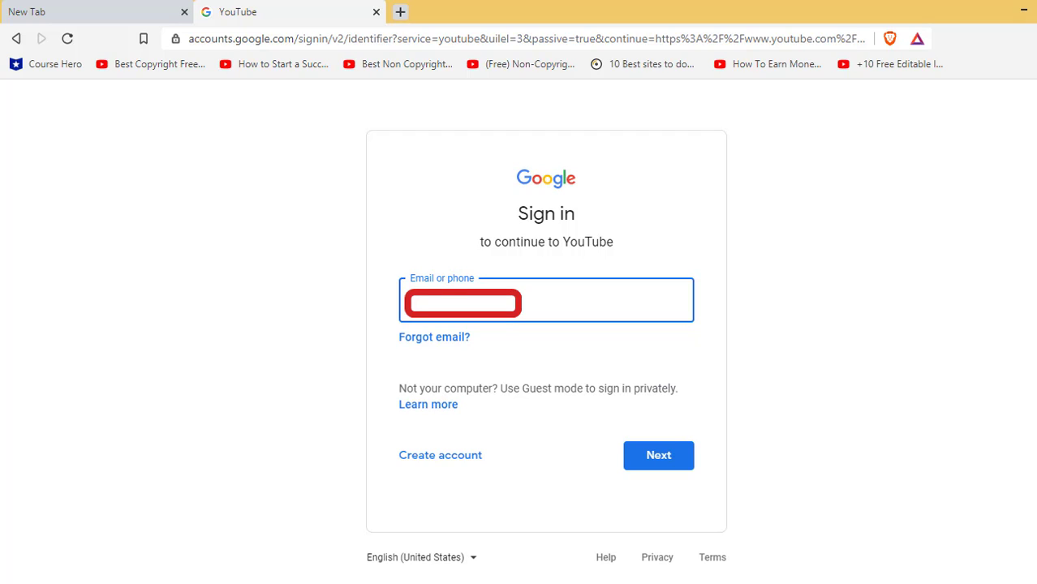
Step: Complete the Gmail address on the YouTube sign-in page, correcting its ending to ".com", and continue to the password page
text(gmail,com)
key(BackSpace)
key(BackSpace)
key(BackSpace)
text(.com)
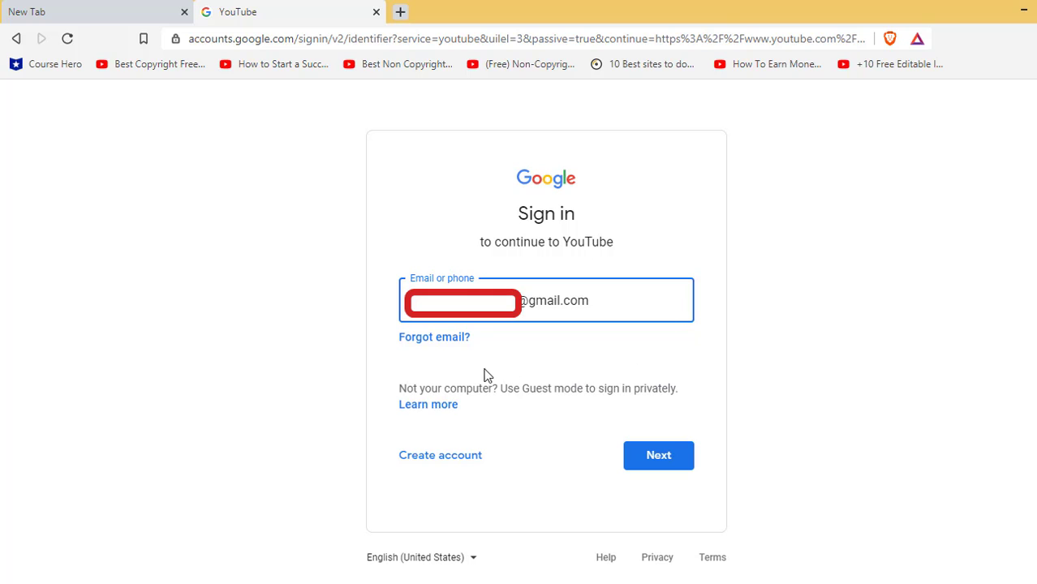
click(651, 453)
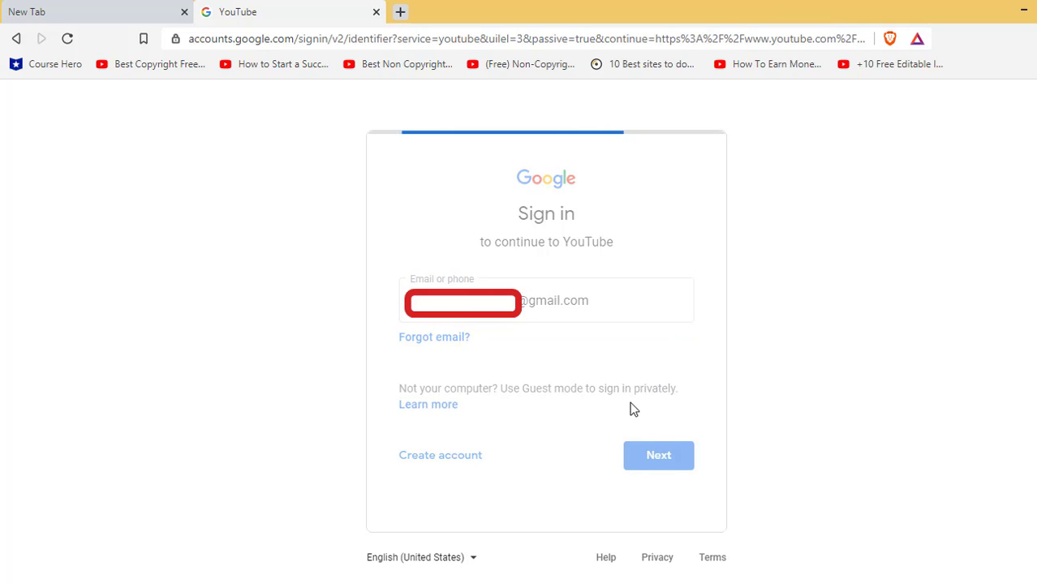
Step: Enter the account password and submit it to sign in to YouTube
click(521, 320)
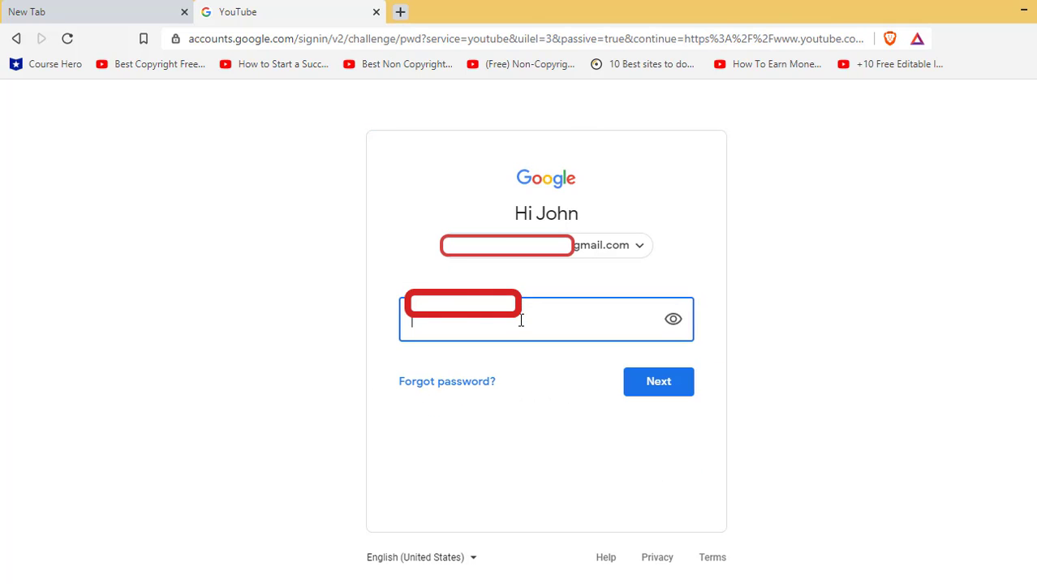
text(••••••)
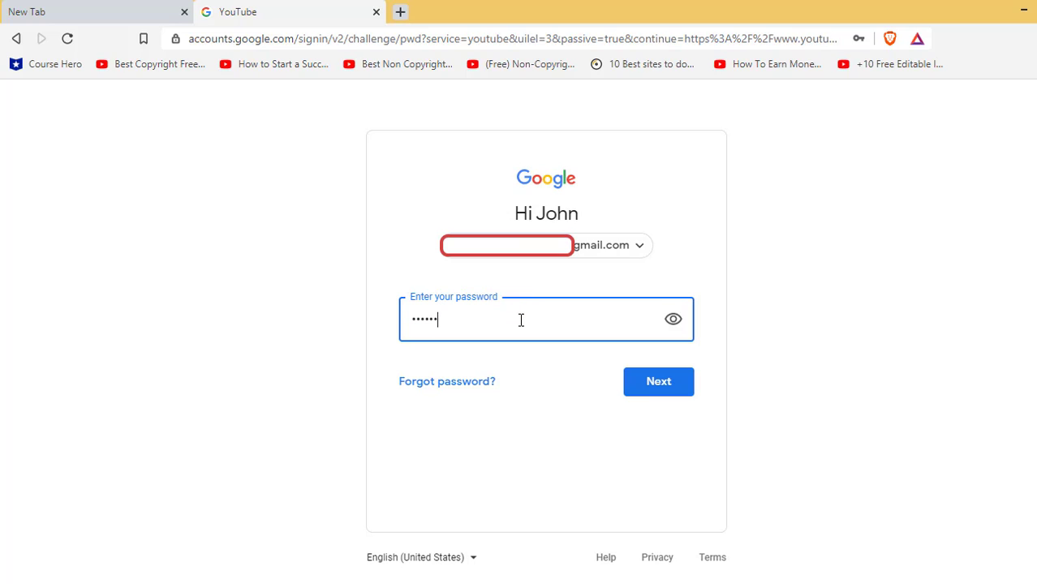
click(666, 384)
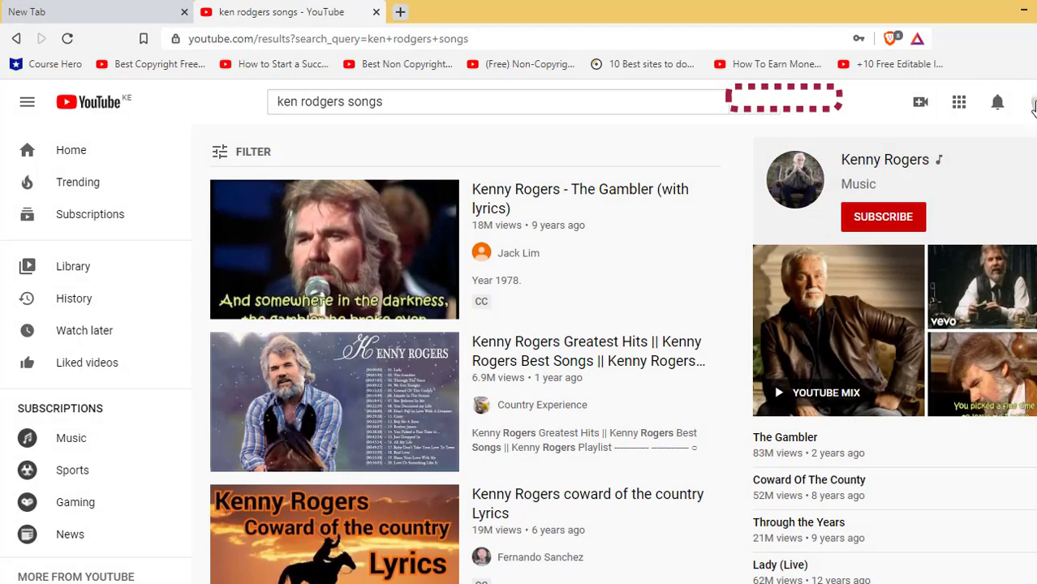
Step: Create a YouTube channel from the account options, using the name and picture of the Google account
click(1032, 101)
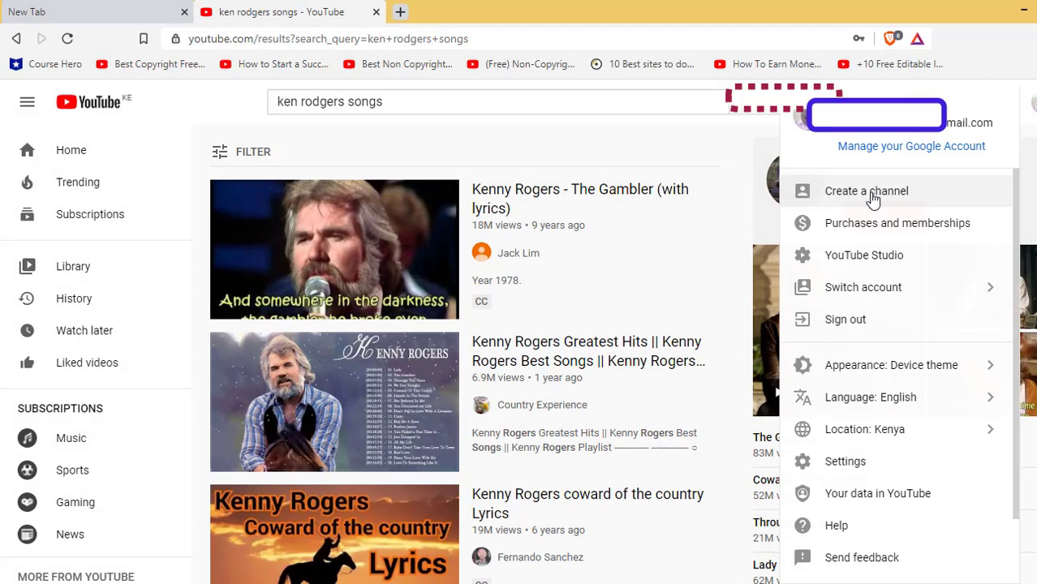
click(881, 199)
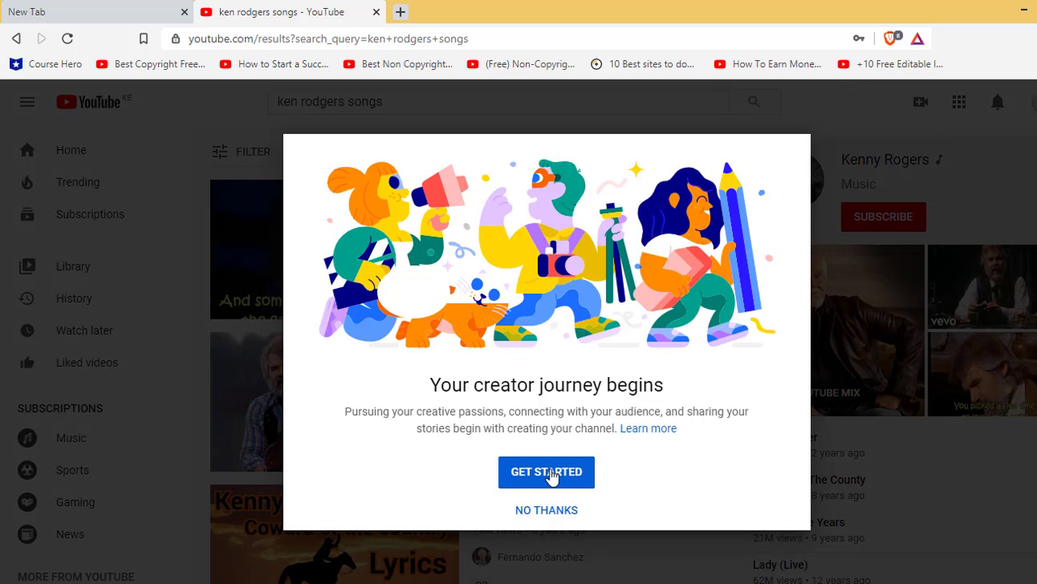
click(552, 474)
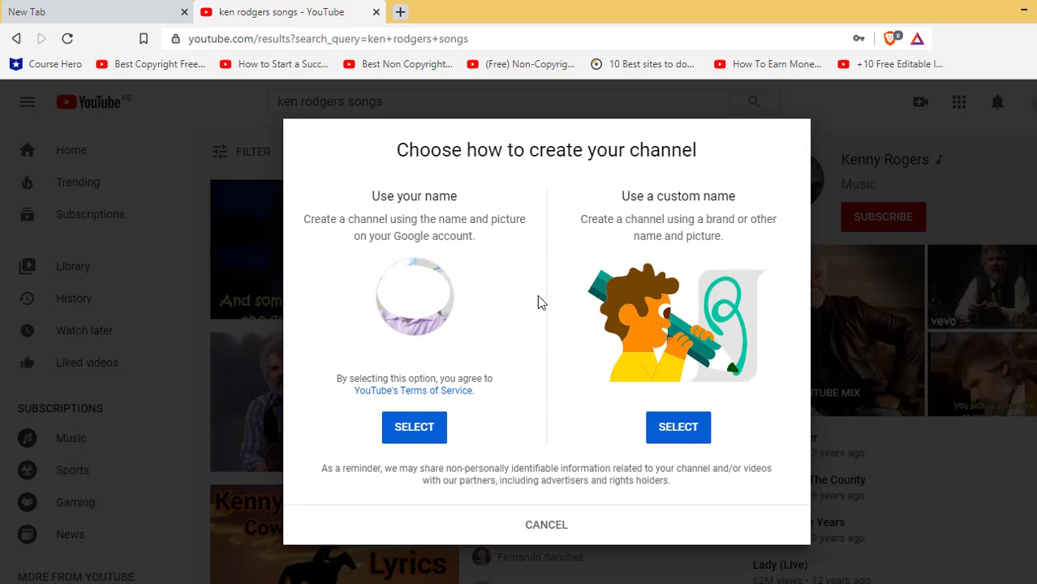
click(428, 430)
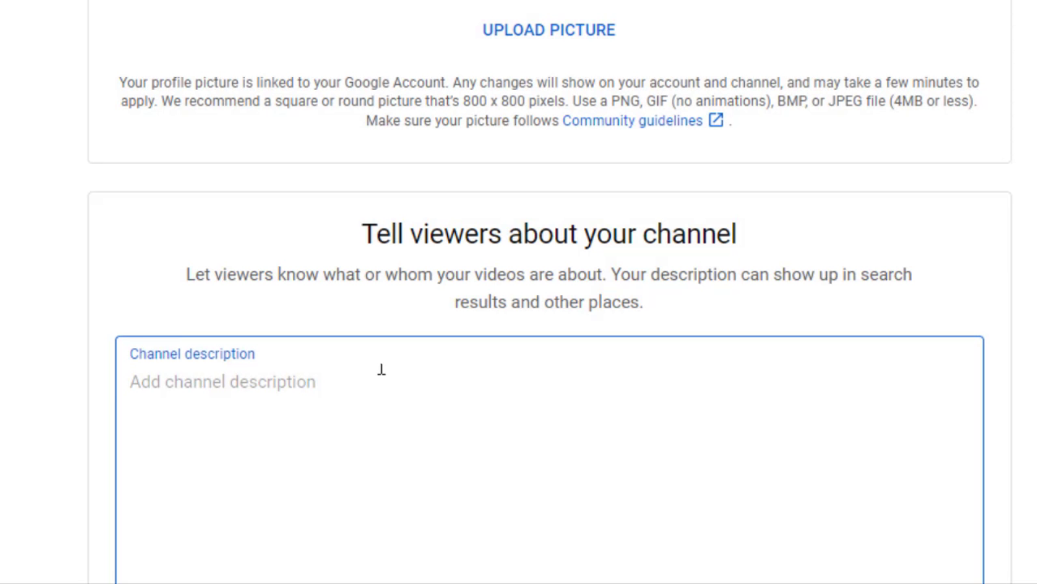
Step: Write the channel description "This is my channel please subscribe . Get latest videos on comedy etc"
text(This is my)
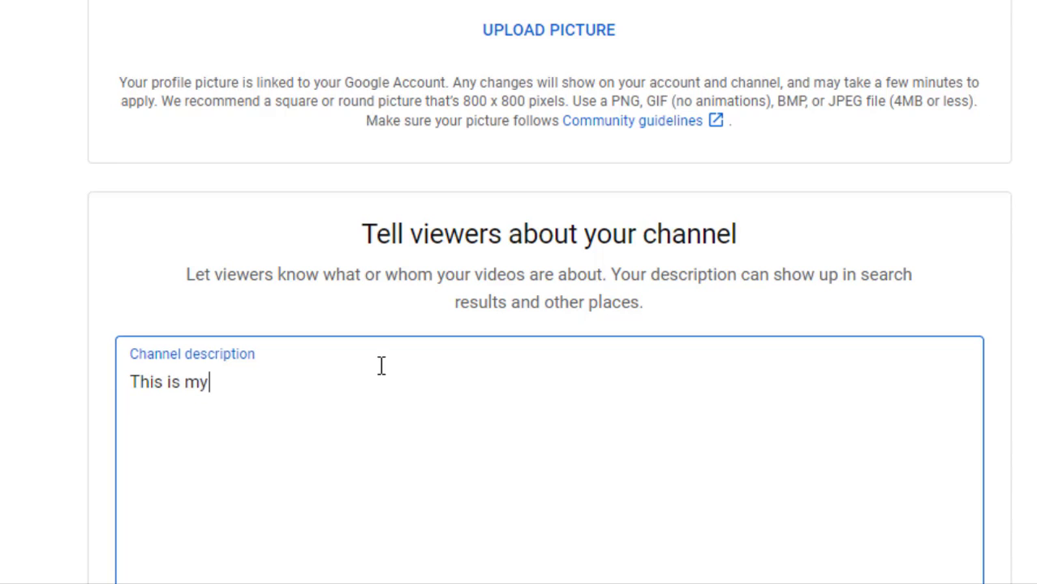
text( channel)
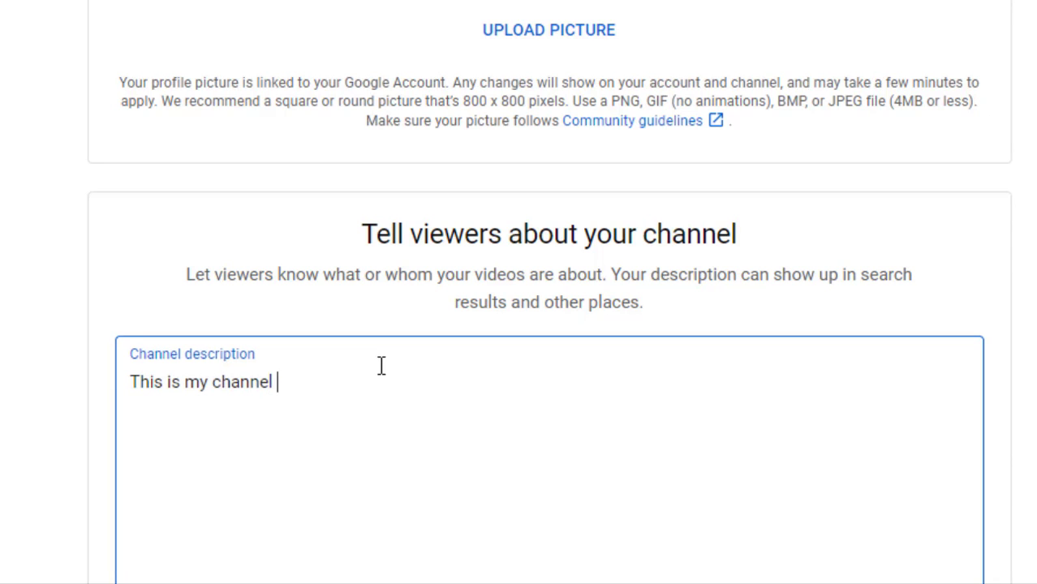
text( please )
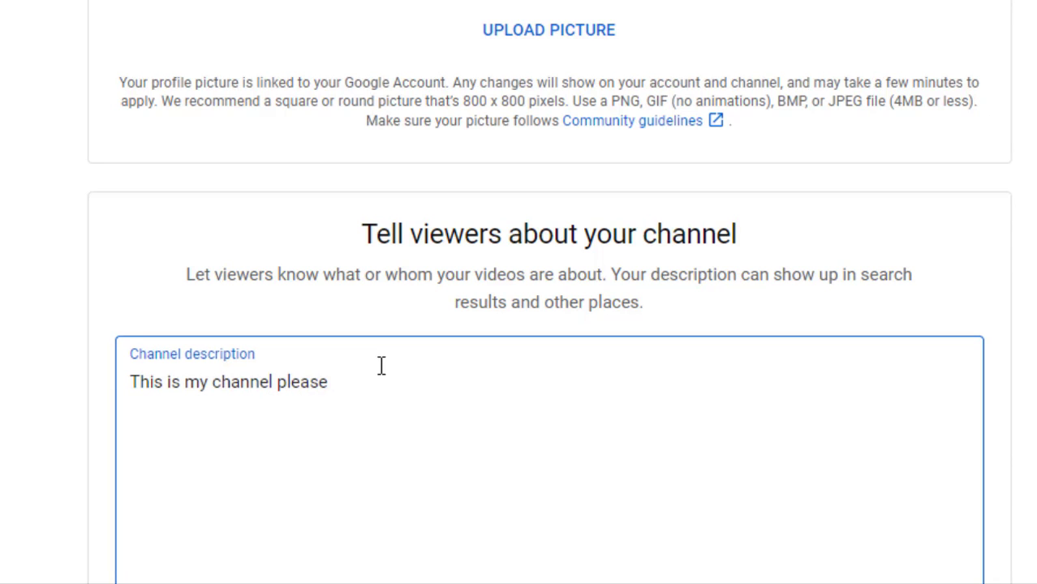
text(subscribe . Get latest)
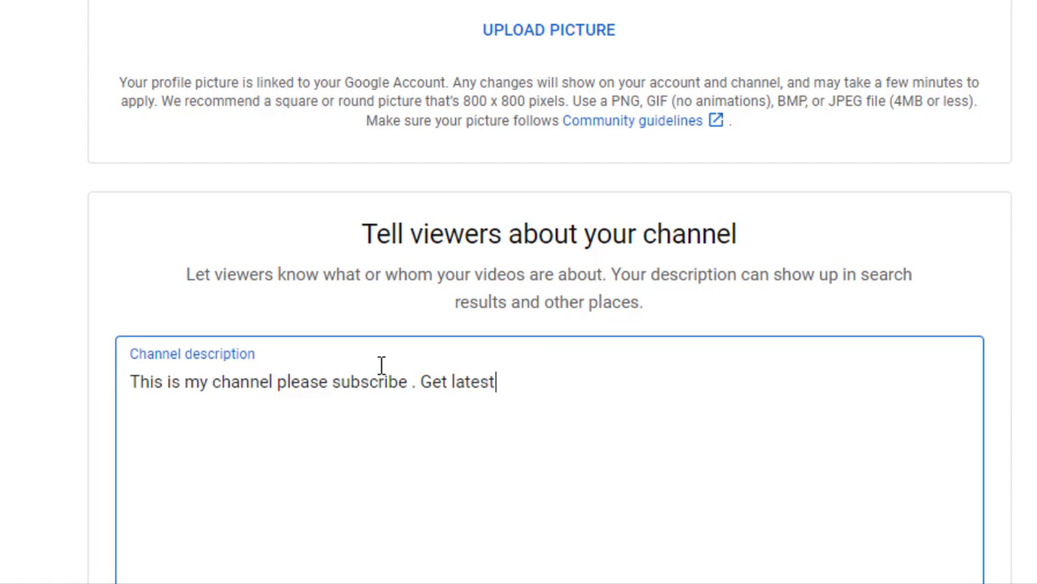
text( videos on )
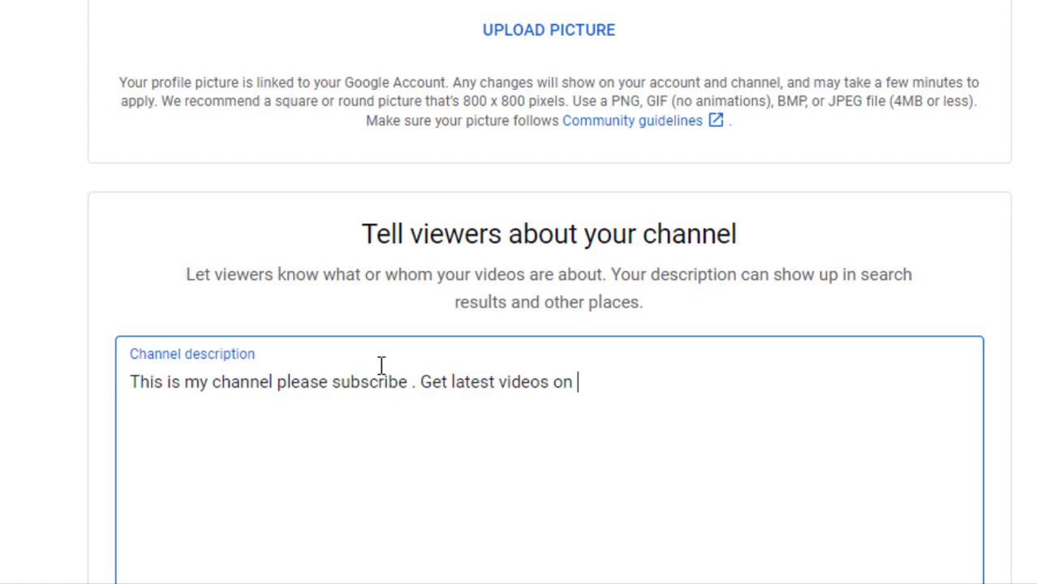
text(comedy etc)
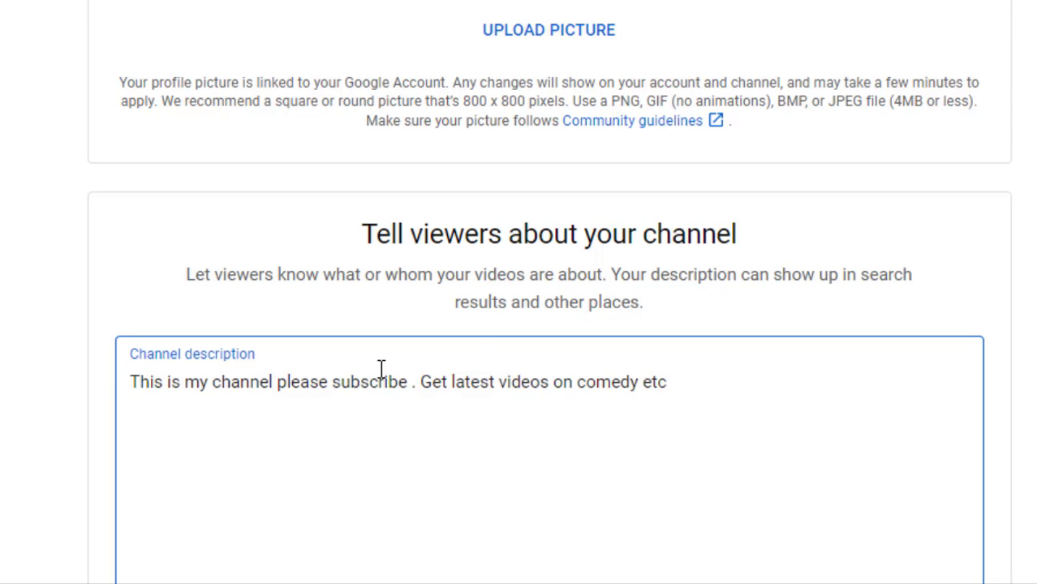
Step: Leave the custom link and social link URLs empty, and save the channel details to continue to the new channel page
scroll(699, 290, down, 5)
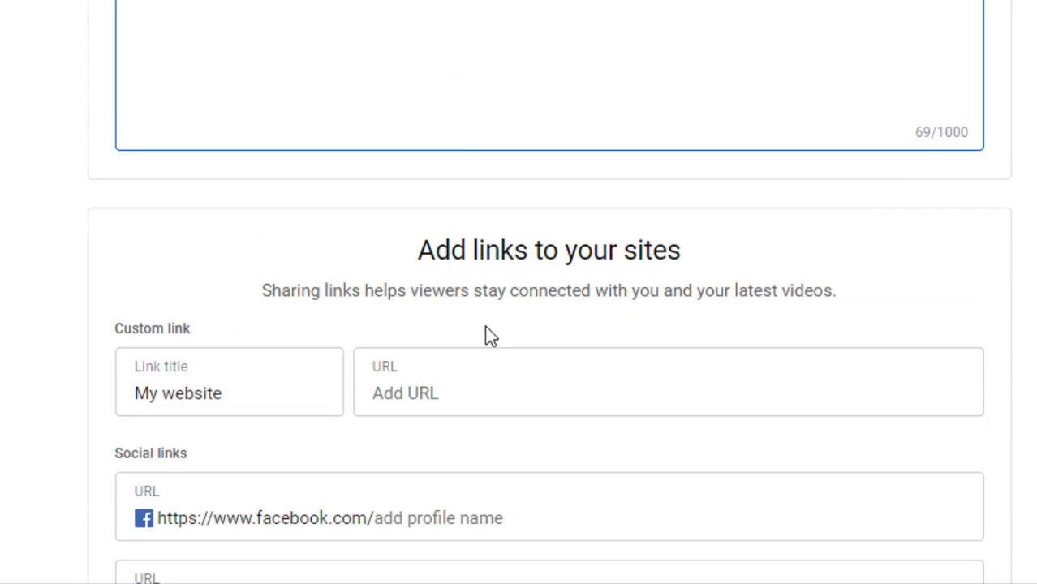
scroll(659, 247, down, 1)
scroll(668, 248, up, 2)
scroll(670, 253, down, 5)
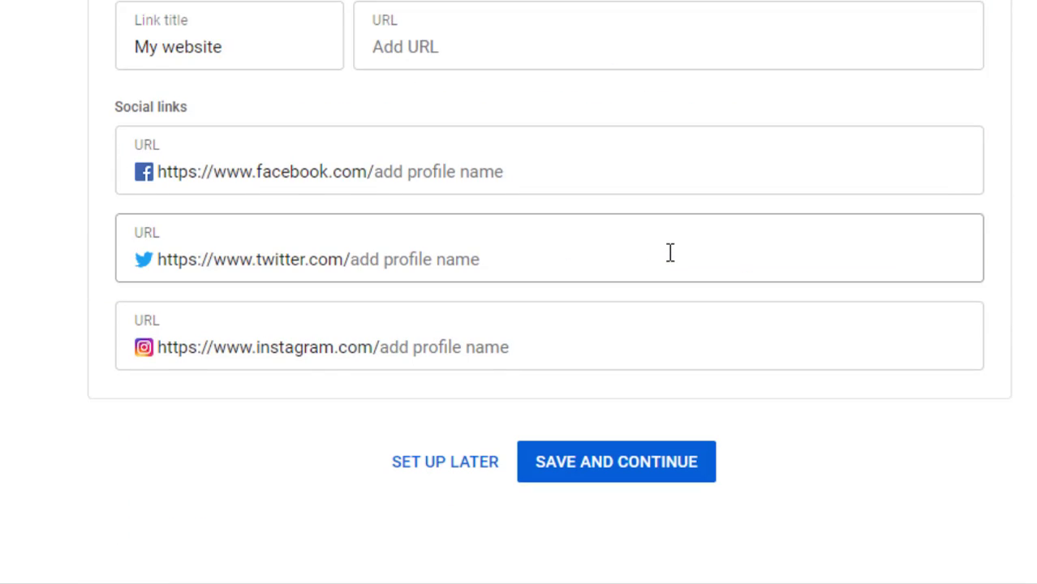
click(438, 40)
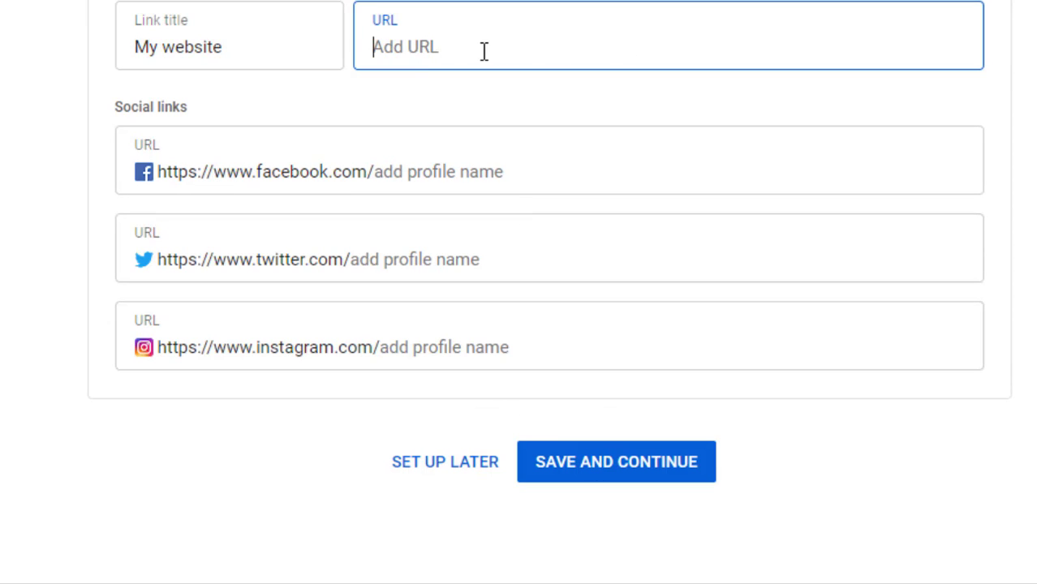
click(625, 463)
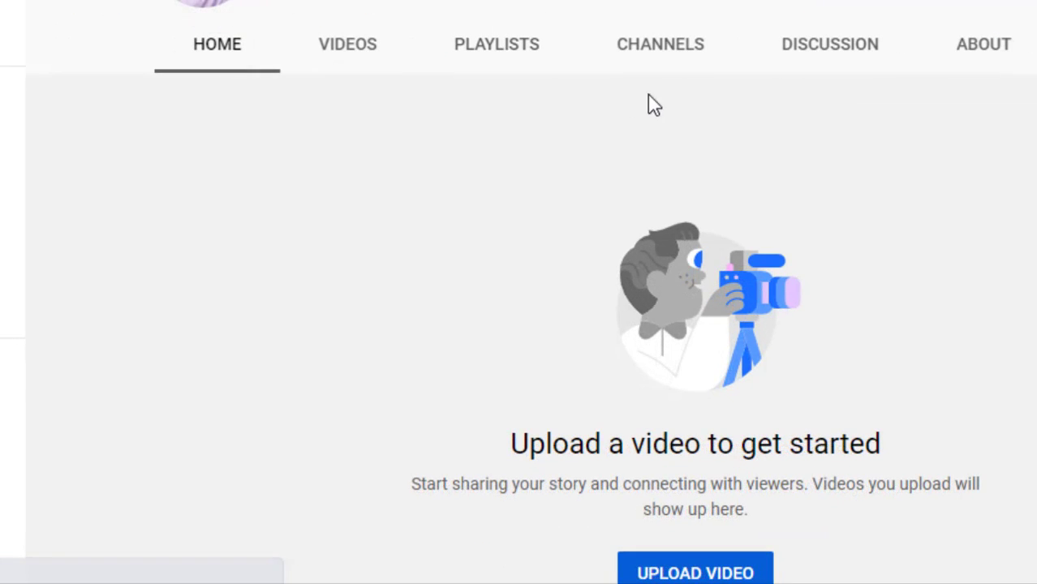
Step: Look over the Supreme Relaxation channel's home page and its list of uploaded videos
scroll(734, 109, up, 2)
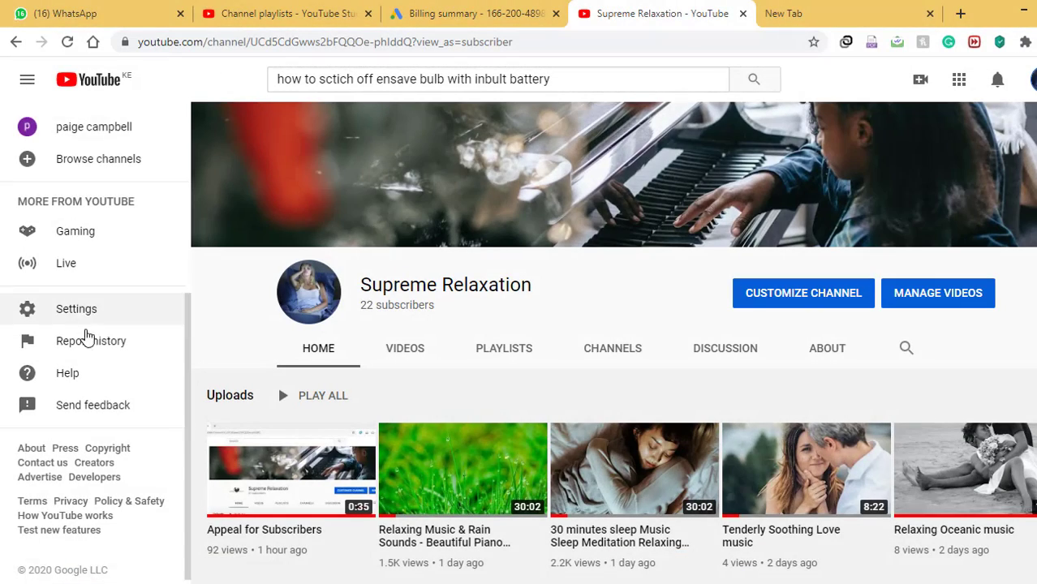
scroll(86, 336, up, 4)
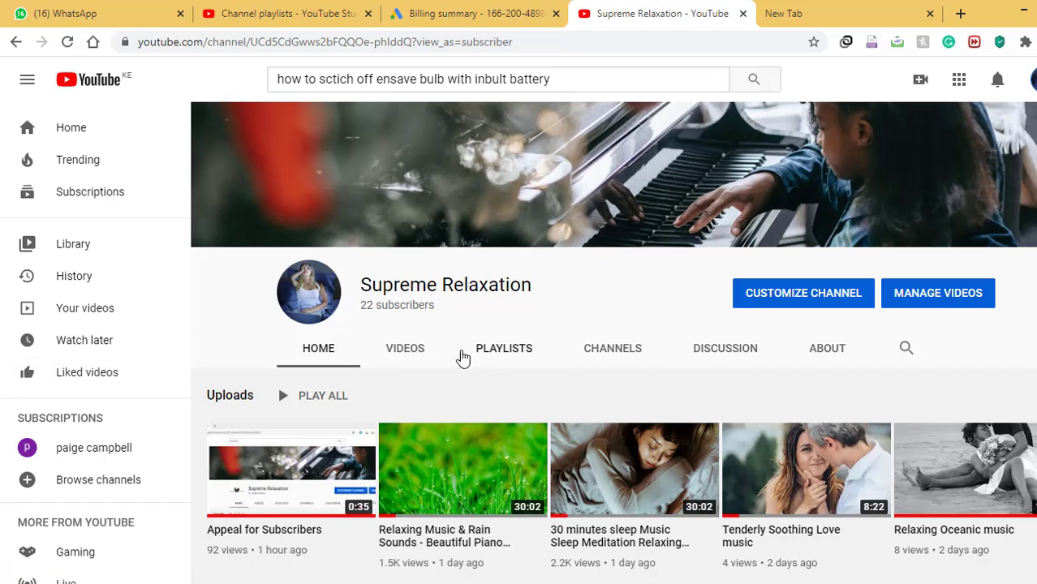
scroll(551, 372, down, 2)
scroll(659, 370, up, 2)
scroll(396, 323, down, 3)
scroll(396, 322, up, 2)
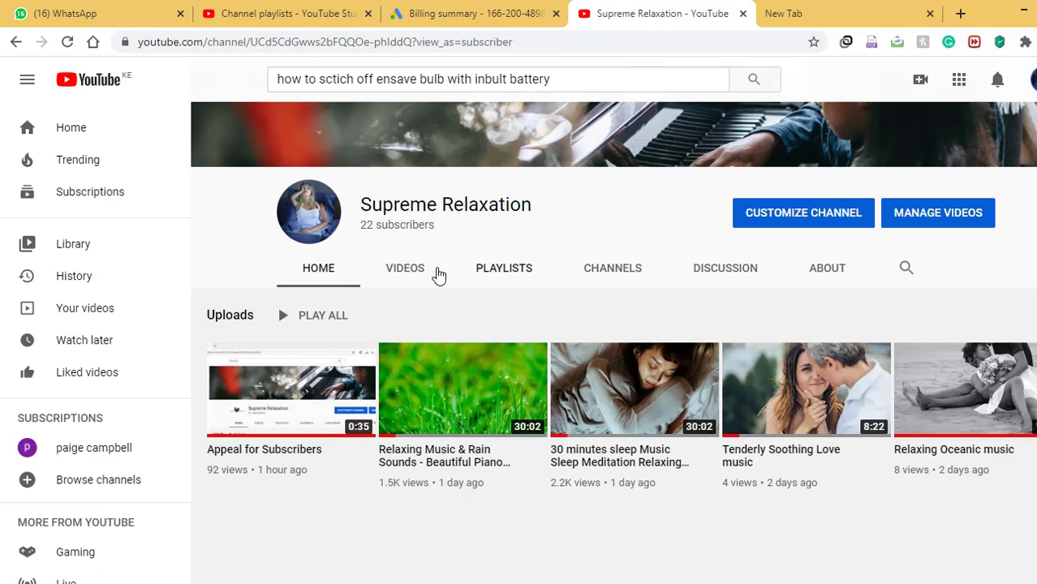
click(434, 272)
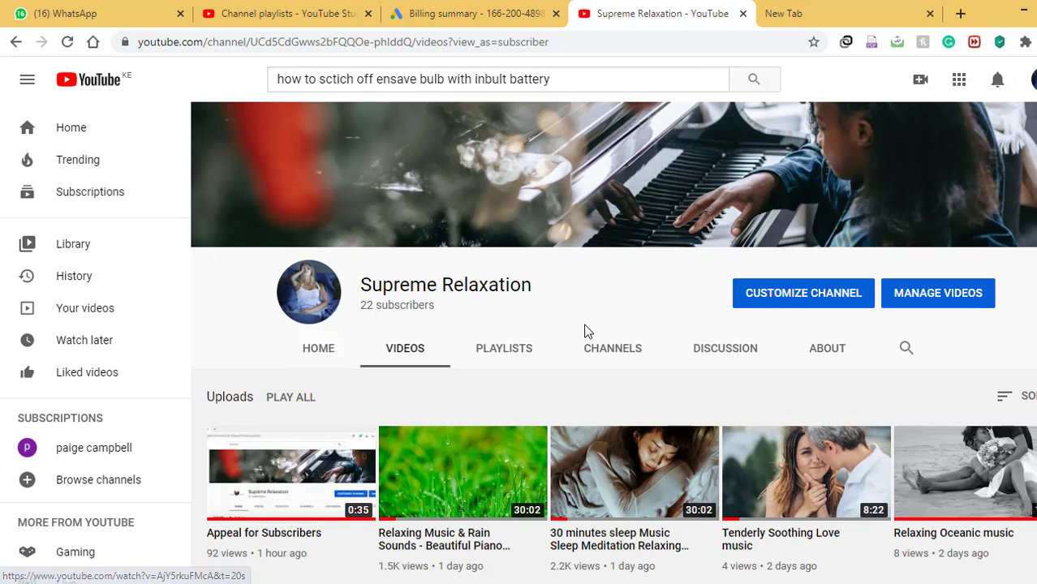
scroll(724, 347, down, 2)
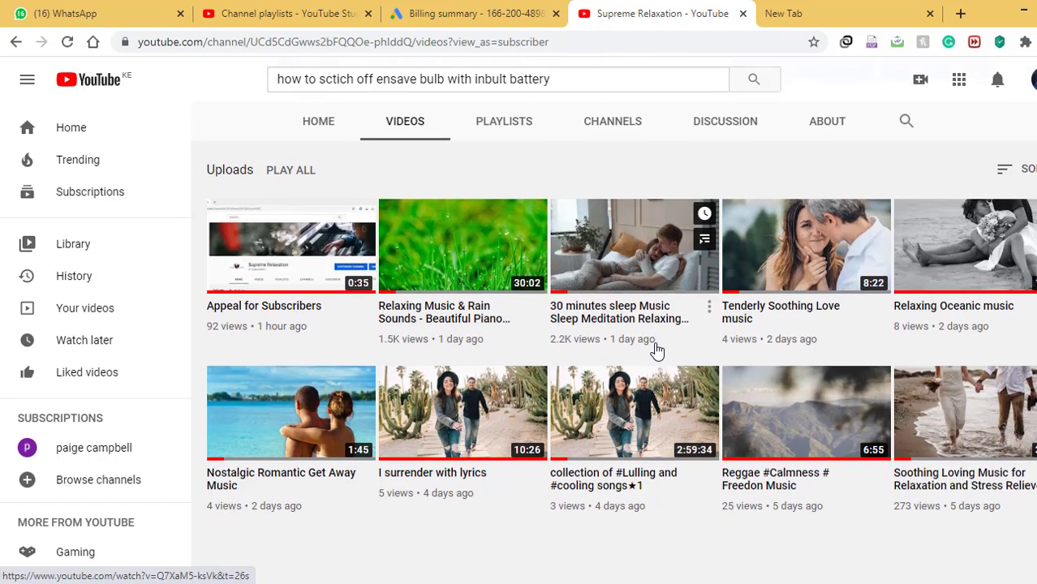
scroll(655, 352, up, 3)
Step: Examine the Supreme Relaxation channel's name, subscriber count and uploads, and open its playlists
drag(361, 285, 592, 296)
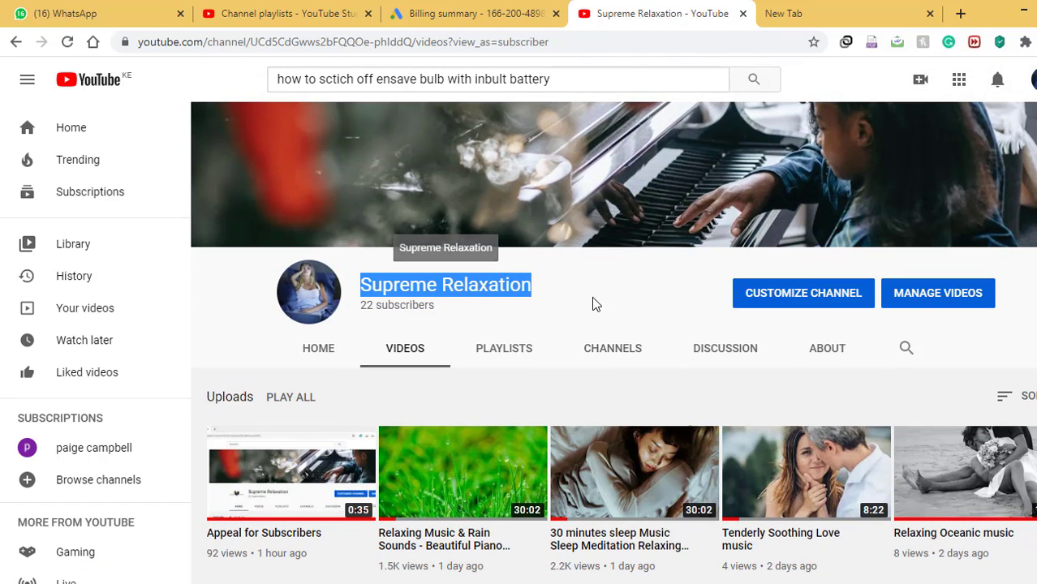
click(601, 302)
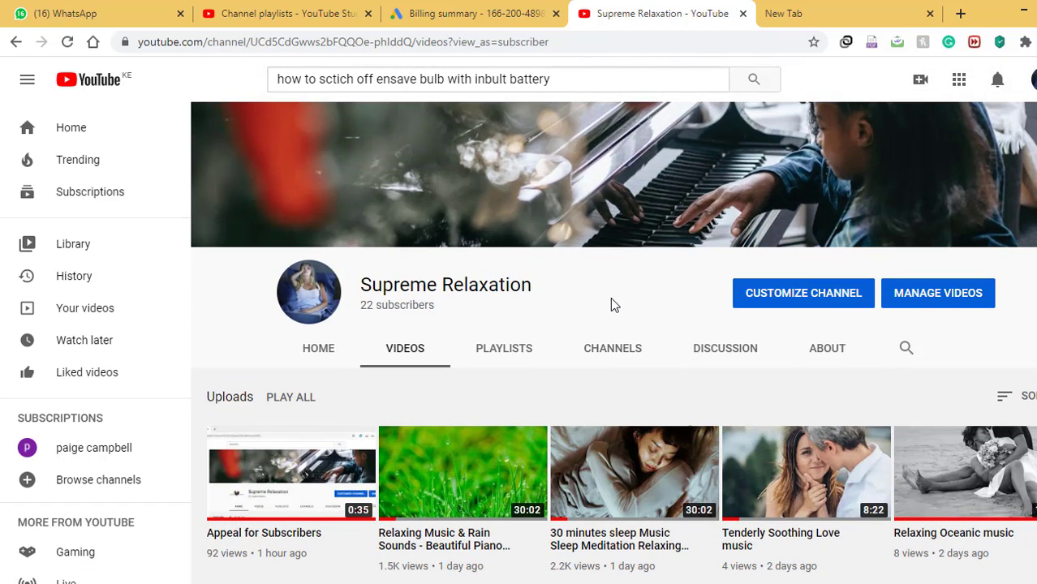
double_click(426, 306)
click(345, 313)
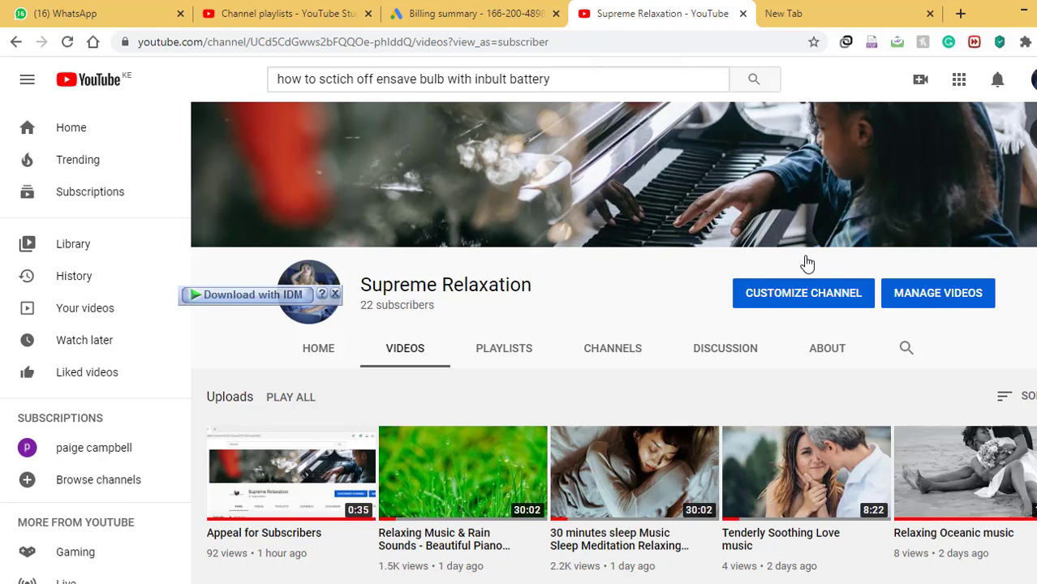
scroll(717, 361, down, 3)
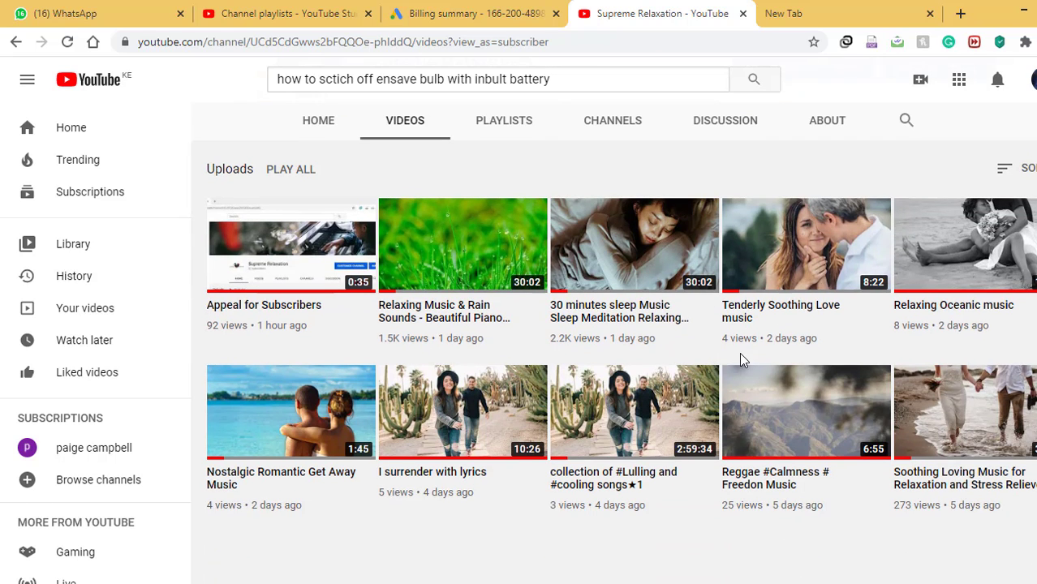
scroll(740, 355, up, 3)
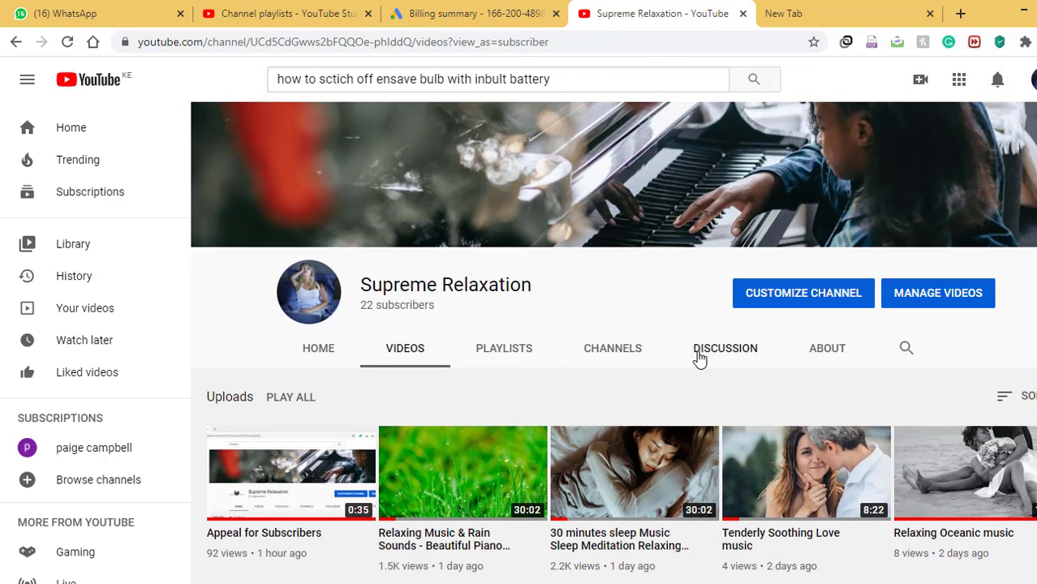
click(524, 357)
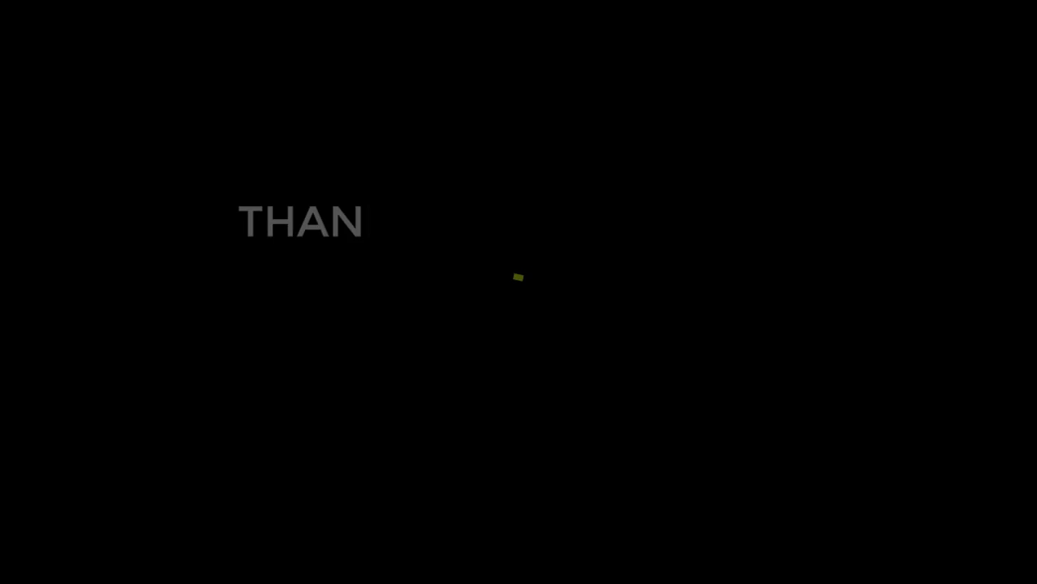